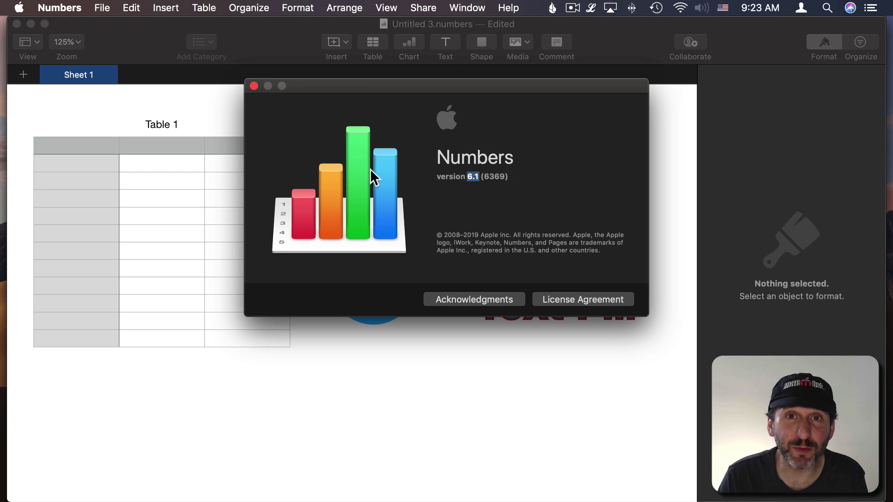
- Close the About window and move the inline spiral image so it reads 'This is text [image] in a text box.'
click(253, 86)
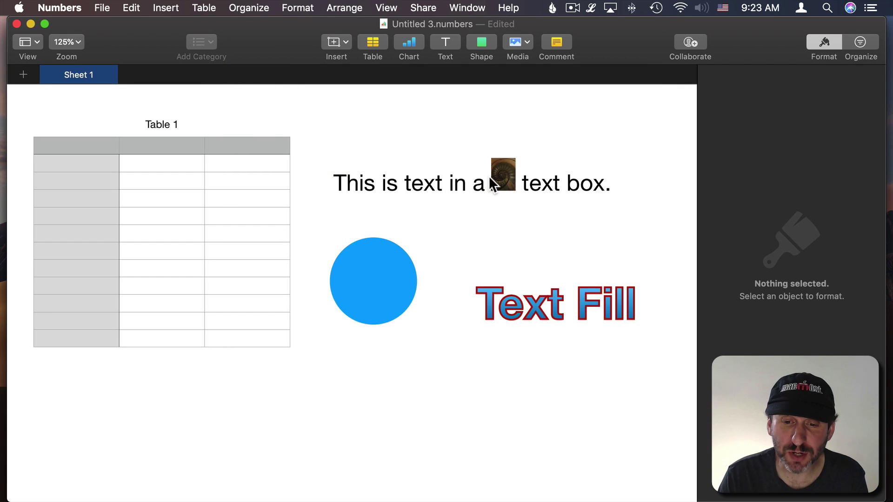
click(501, 176)
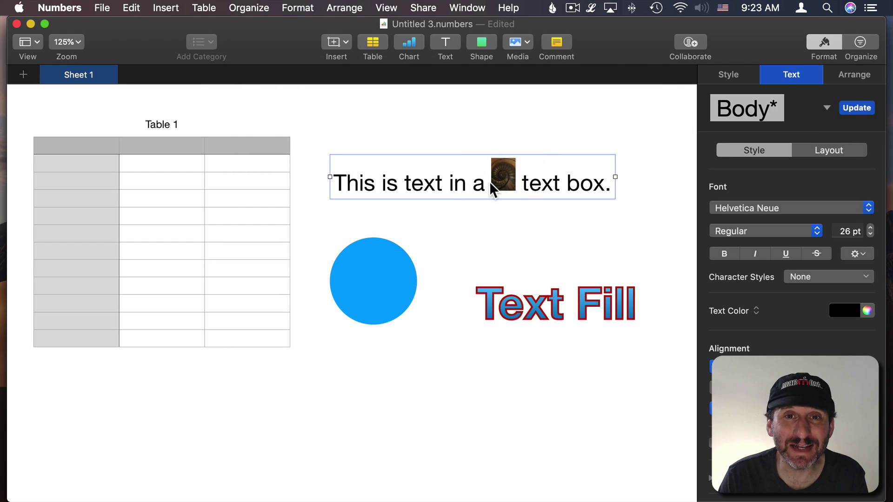
double_click(482, 185)
click(499, 181)
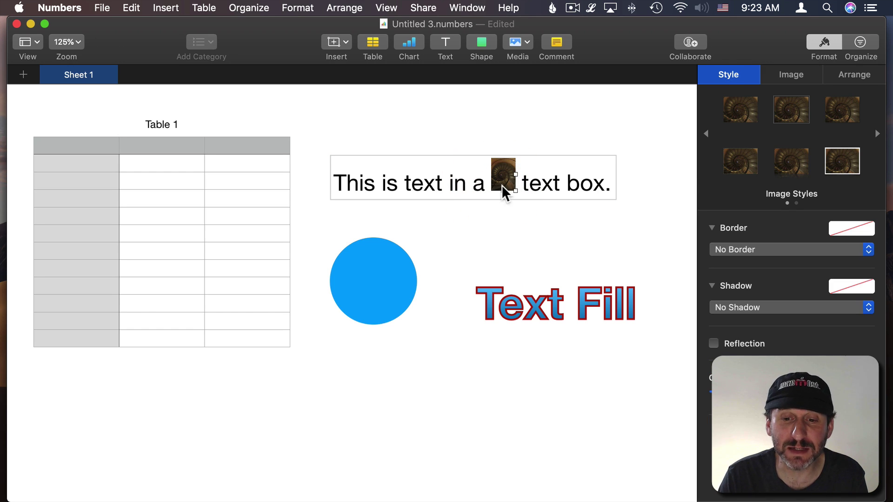
drag(495, 180, 447, 182)
click(471, 182)
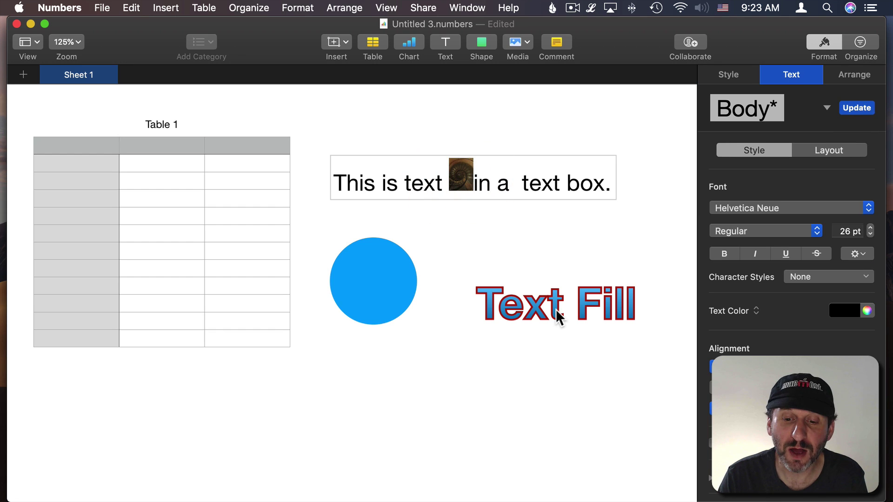
click(518, 307)
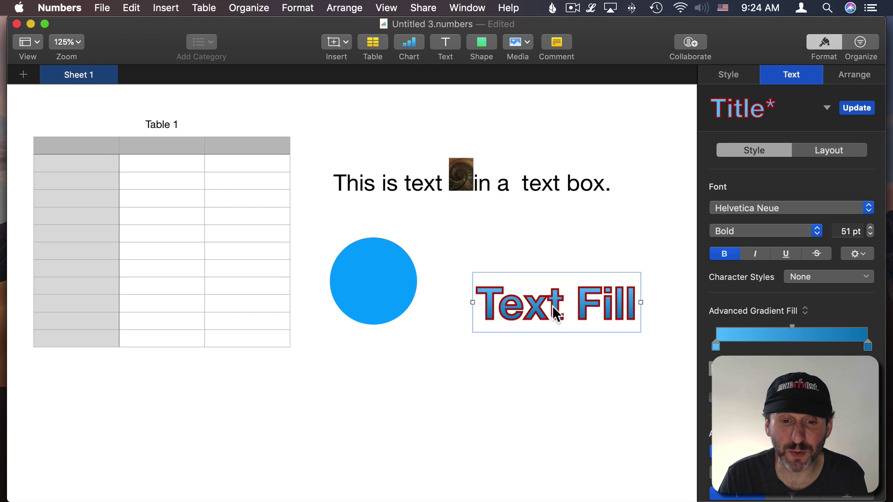
- Fill the blue circle with a photo and shift it so the face is centred in the circular mask
click(451, 283)
click(376, 288)
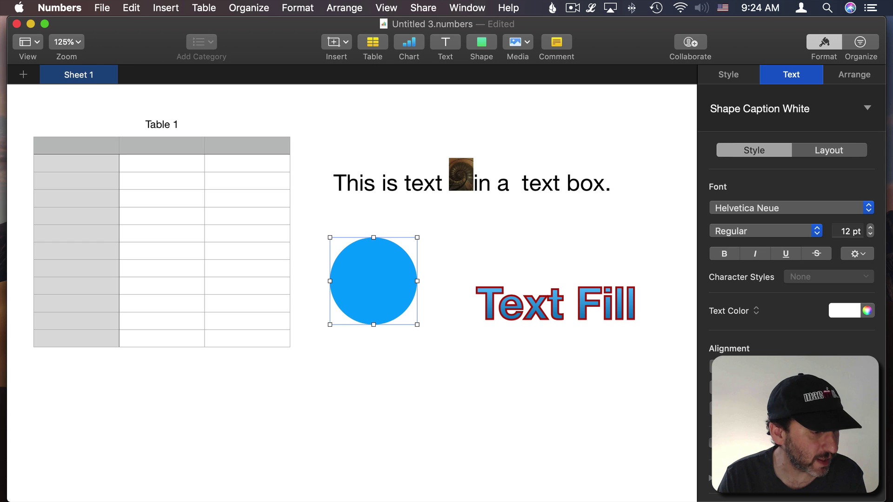
drag(400, 272, 368, 279)
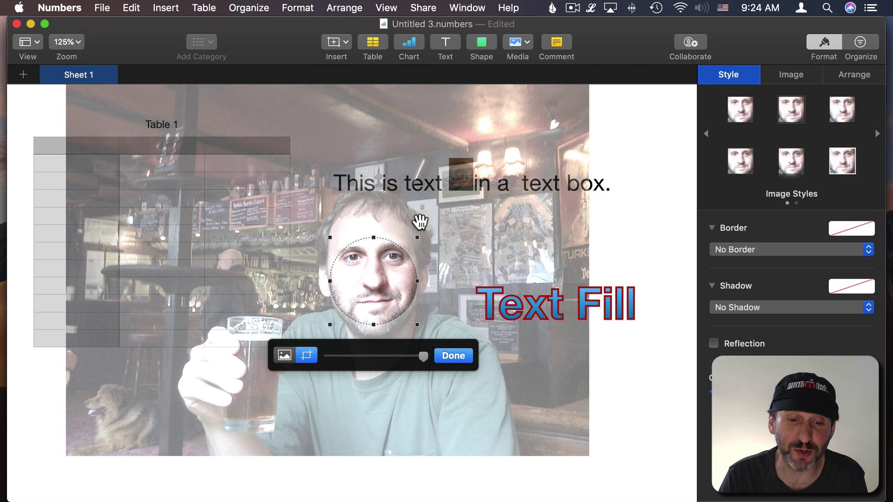
mouse_move(419, 219)
mouse_down()
mouse_move(393, 305)
mouse_move(466, 219)
mouse_move(419, 236)
mouse_up()
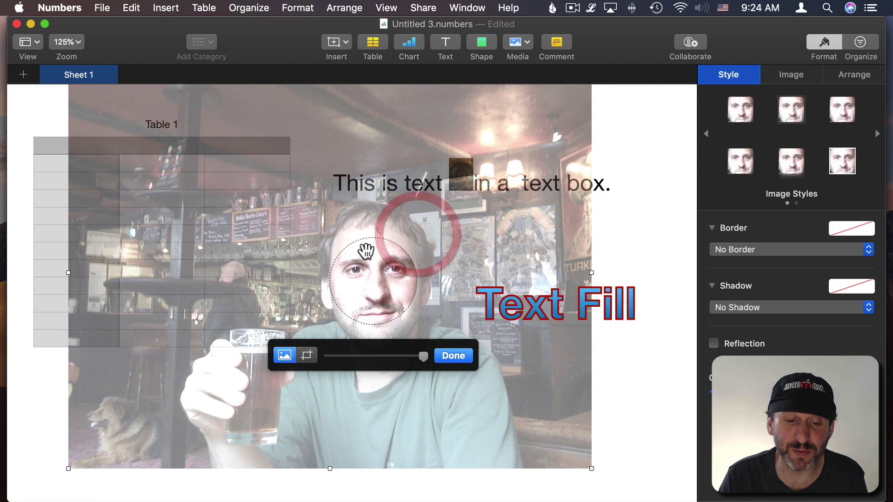
click(451, 355)
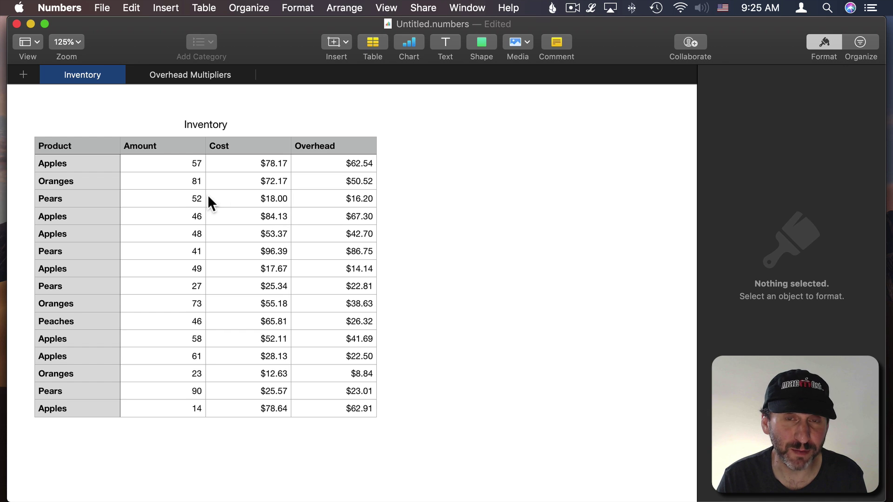
- Select the first Apples cell in the Inventory table
click(85, 166)
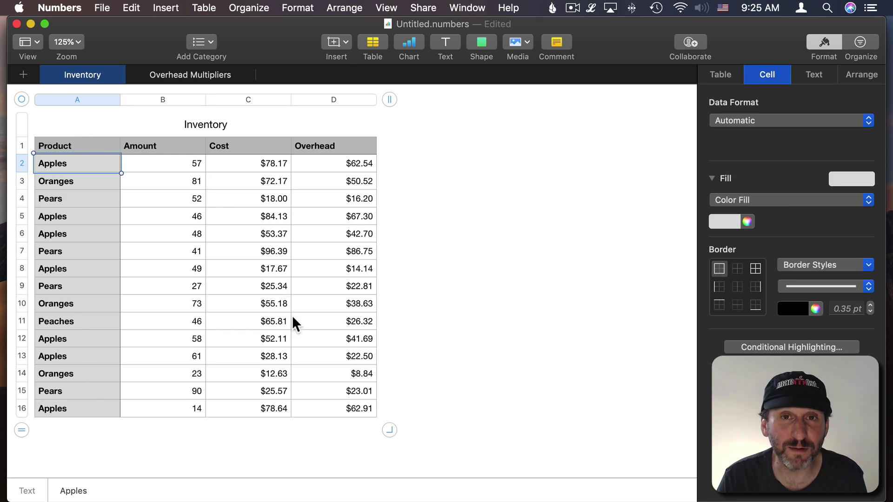
mouse_move(74, 176)
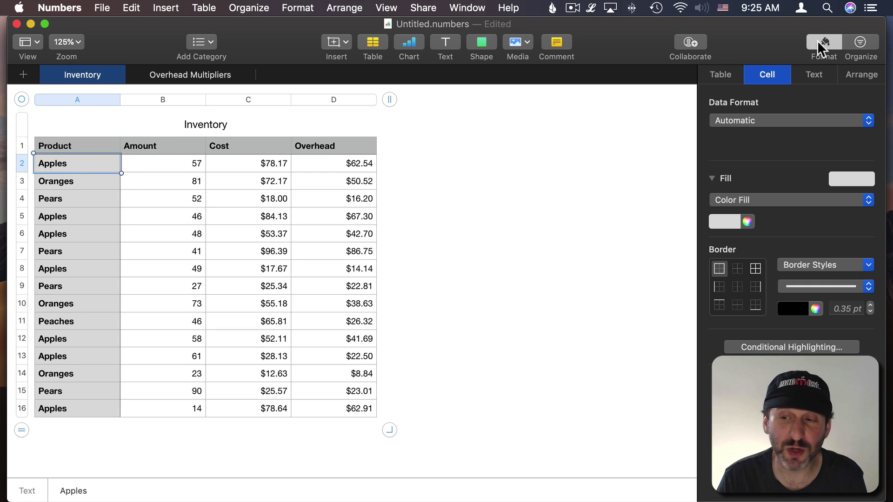
- Add a Product filter with the rule 'text is Apples' to the Inventory table
click(860, 42)
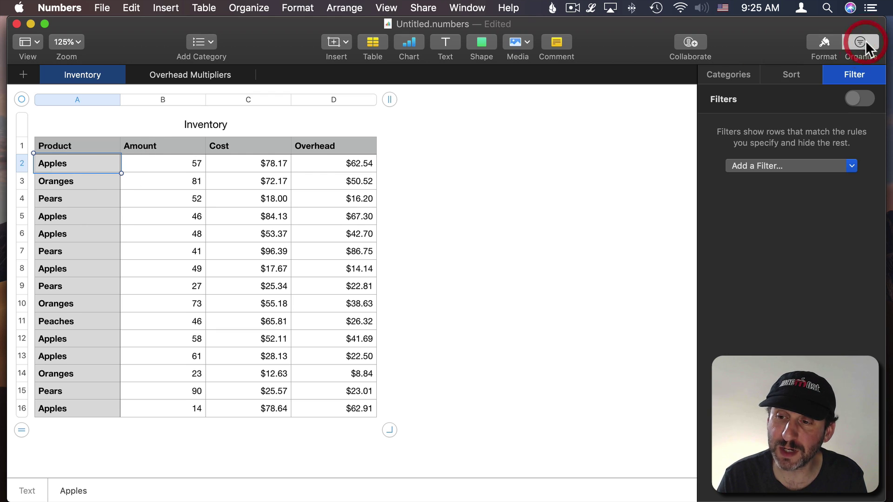
click(800, 166)
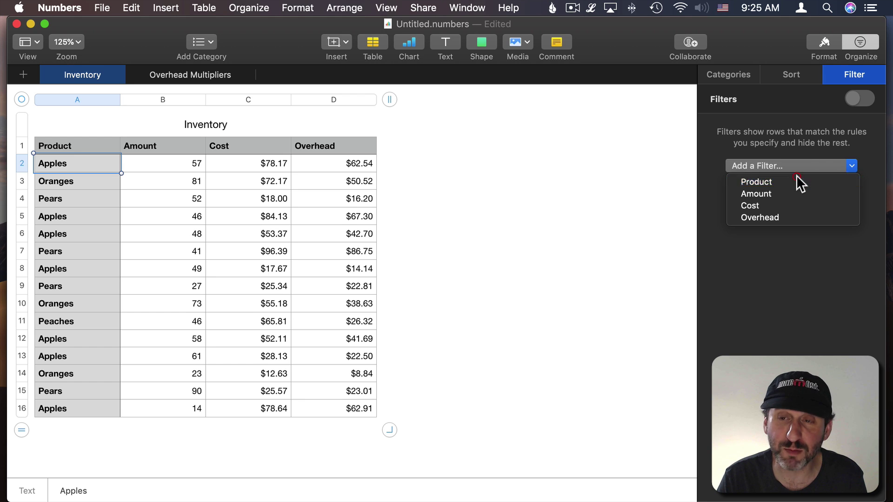
click(797, 178)
click(791, 182)
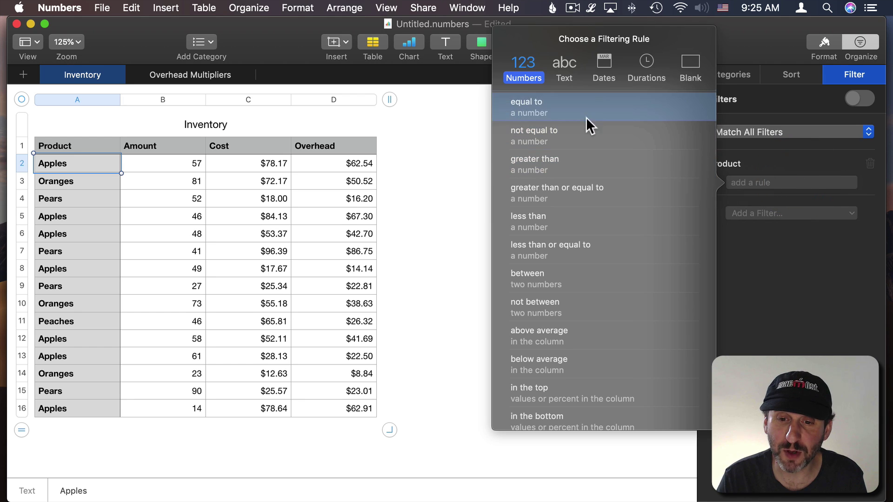
click(562, 71)
click(526, 108)
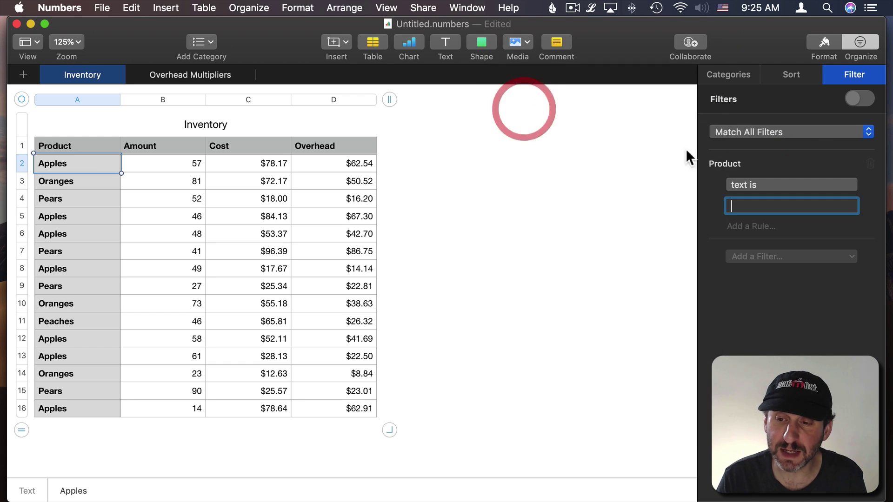
text(Apples)
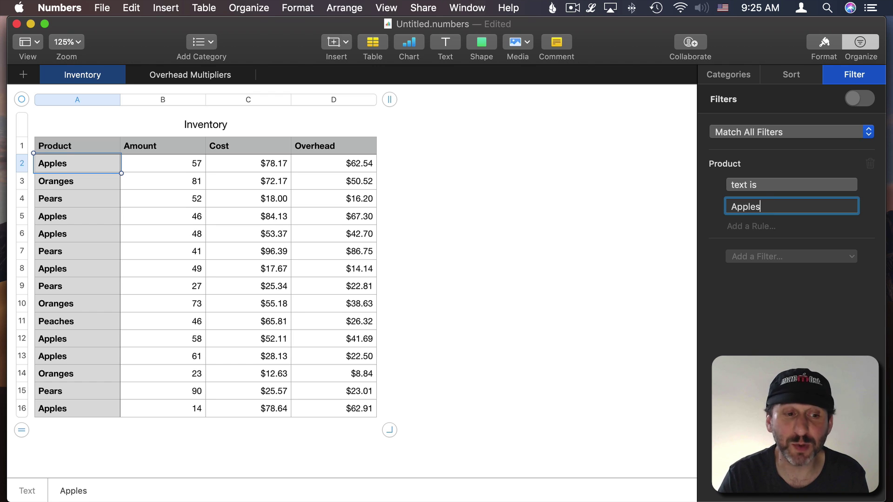
key(Return)
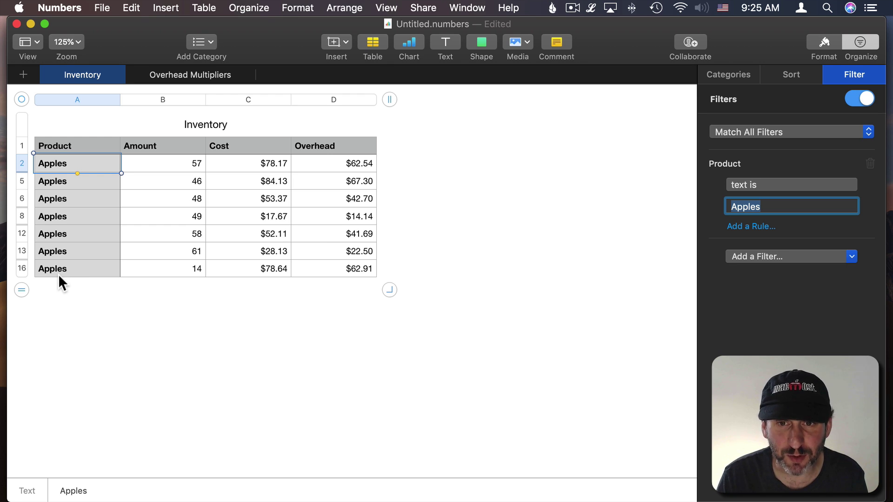
- Toggle the Apples filter off and back on, then select the Apples cell in row 16
click(866, 100)
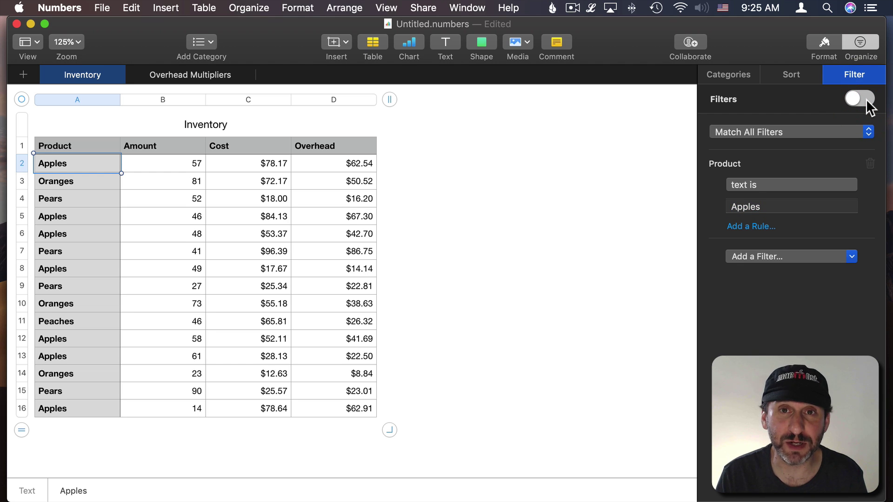
click(866, 99)
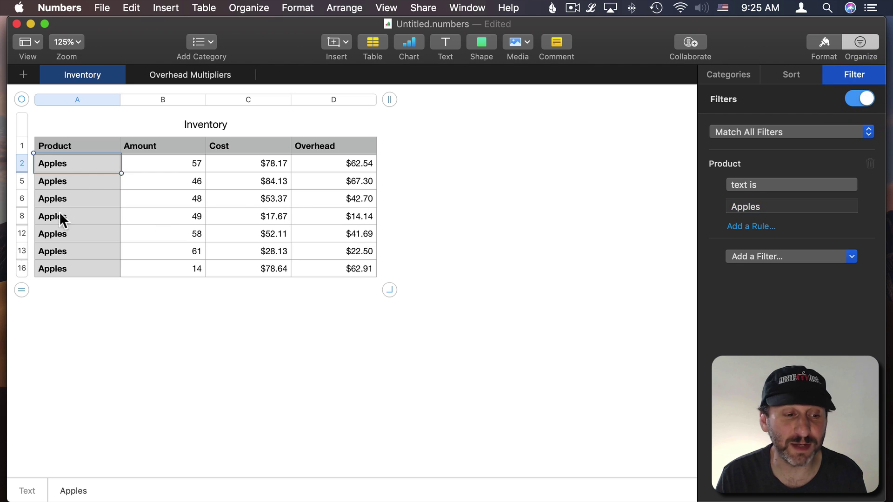
click(78, 272)
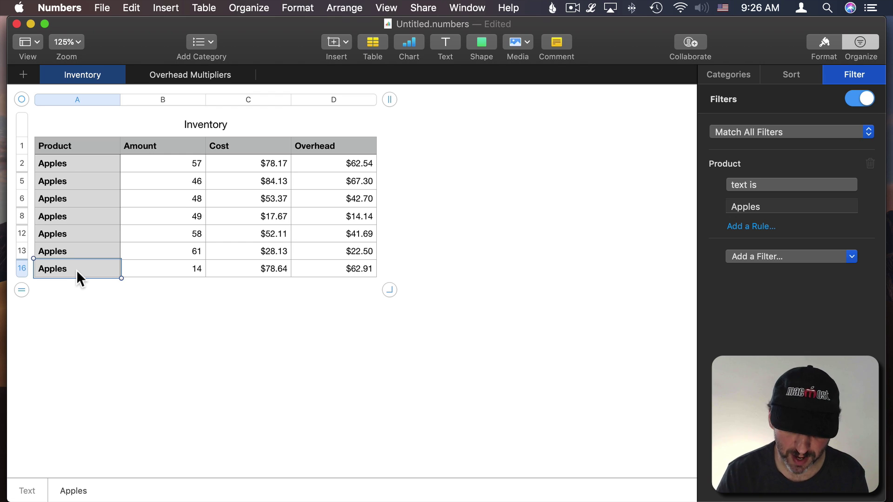
- Add an Apples row below row 16 with Amount 10 and Cost $50.00
key(Return)
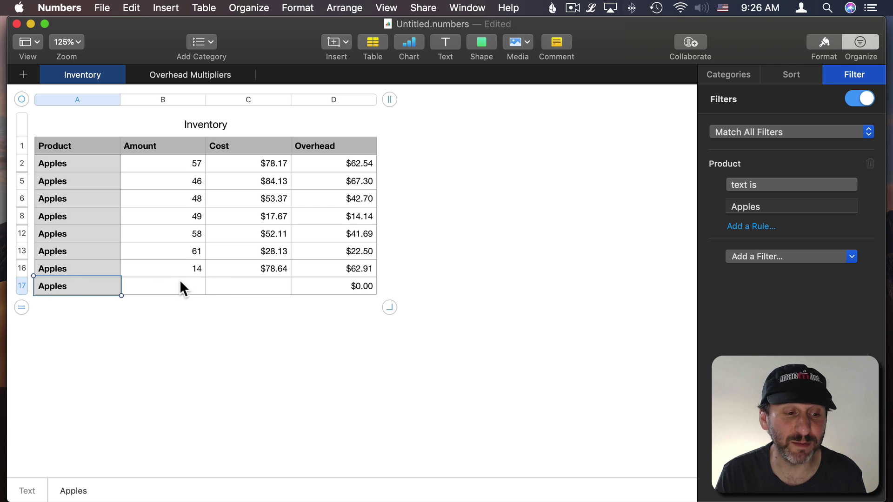
click(168, 285)
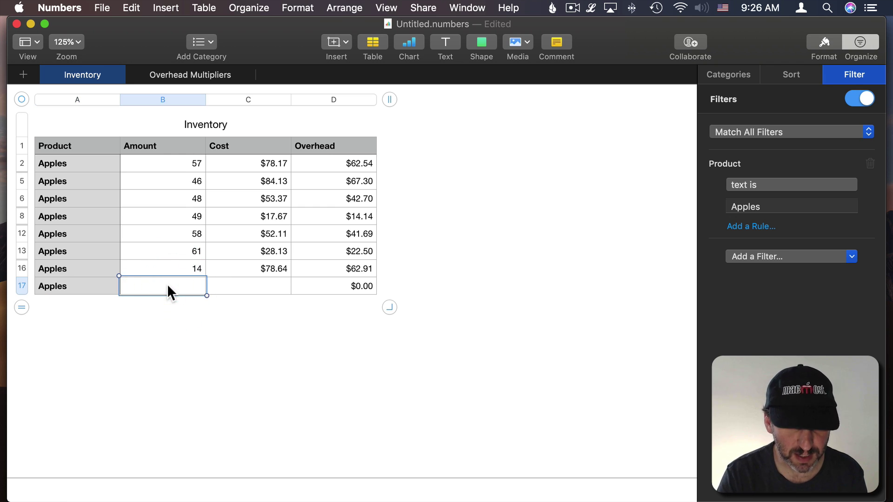
text(10)
key(Tab)
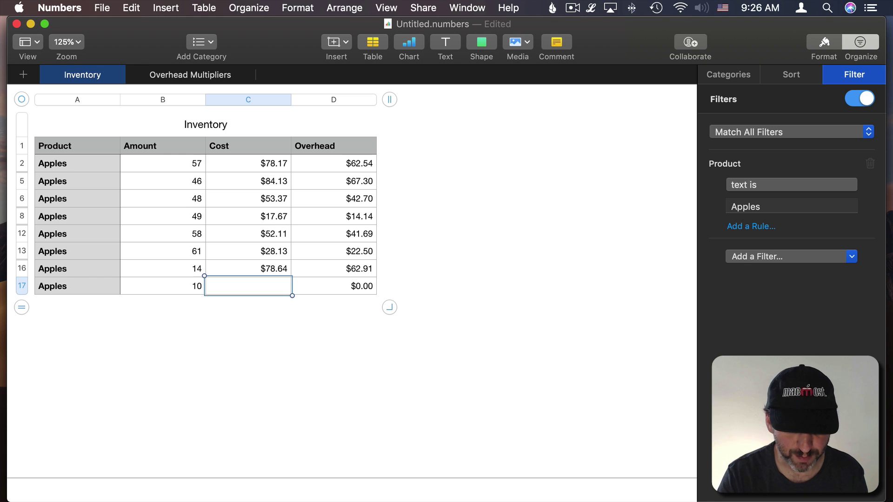
text(50)
key(Return)
- Add another Apples row with Amount 5 and Cost $10.00
click(71, 283)
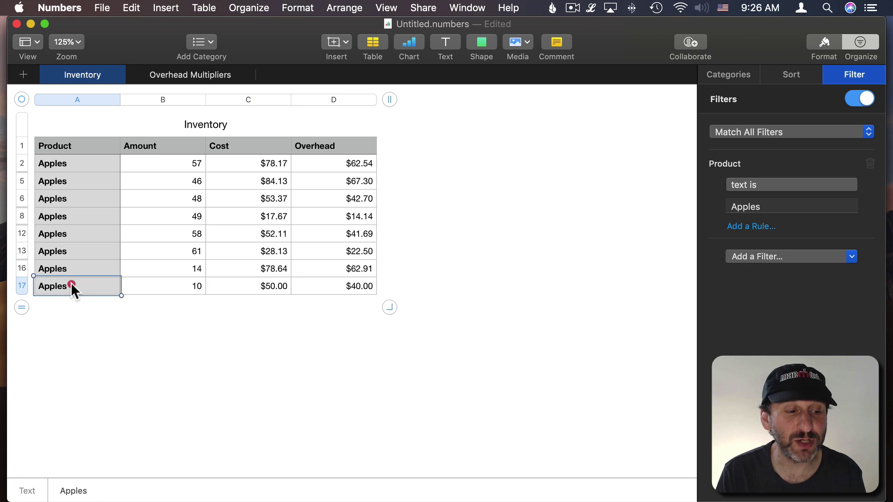
key(Return)
click(164, 303)
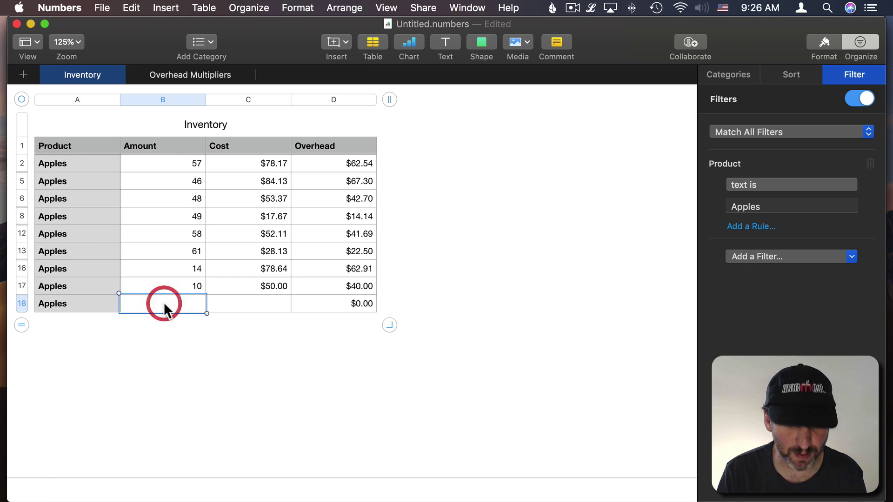
text(5)
key(Tab)
text(10)
key(super+Return)
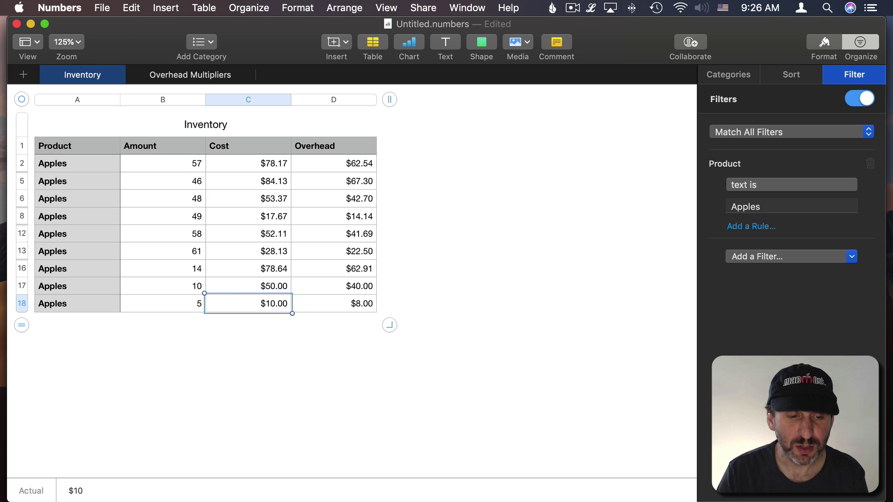
- Change the Product filter value to Oranges
click(754, 211)
text(Oranges)
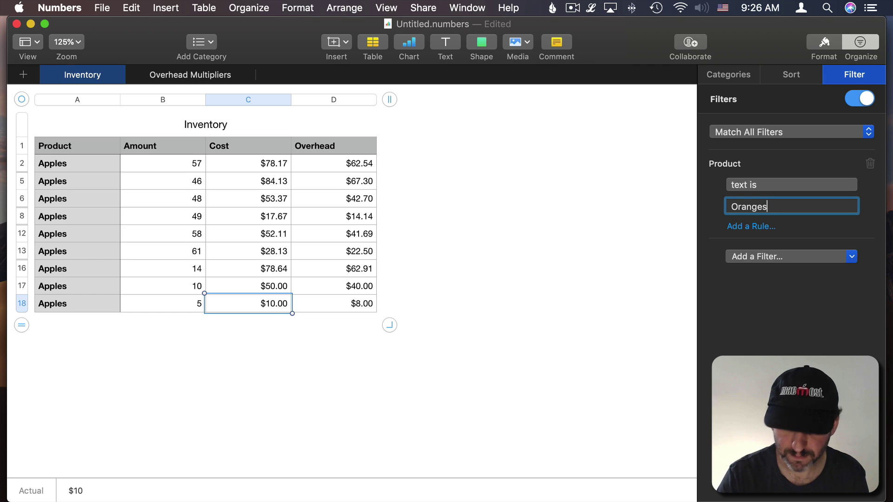
key(Return)
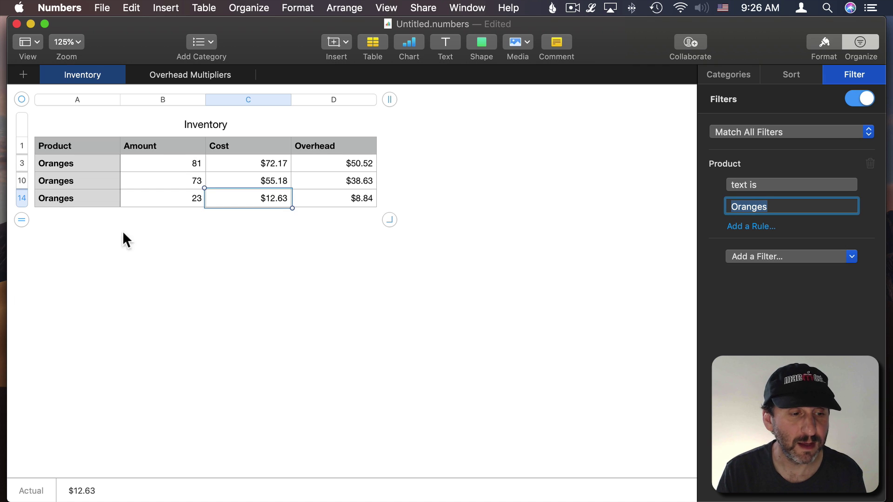
- Add a new Oranges row beneath the last Oranges row with Amount 10
click(76, 203)
key(alt+Down)
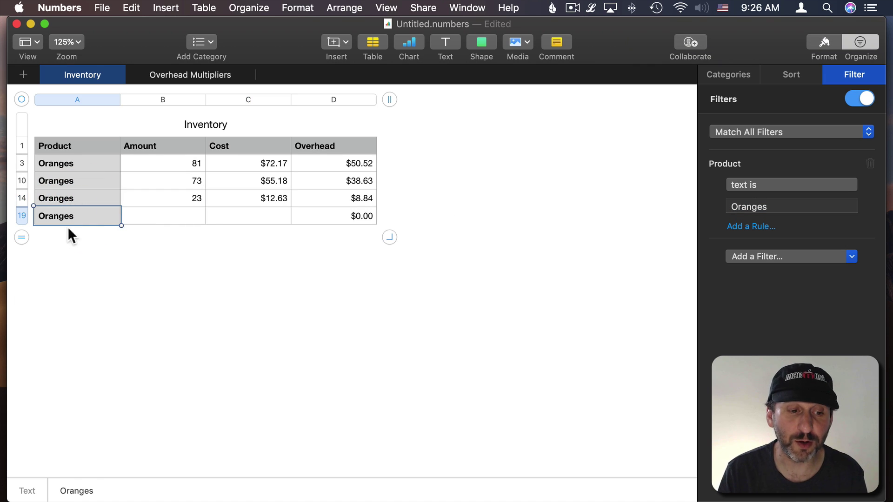
click(191, 218)
text(10)
key(Tab)
key(Tab)
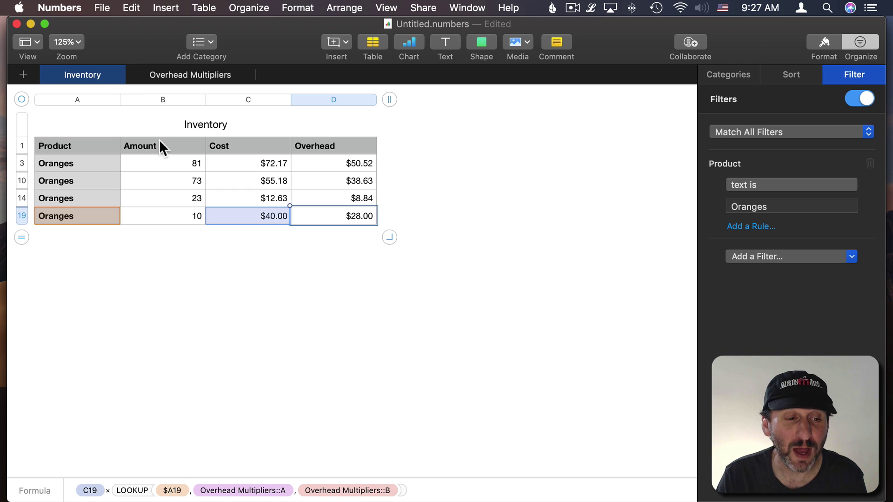
- Turn off the filter, check the Overhead Multipliers sheet, and select the Overhead header text on Inventory
click(858, 99)
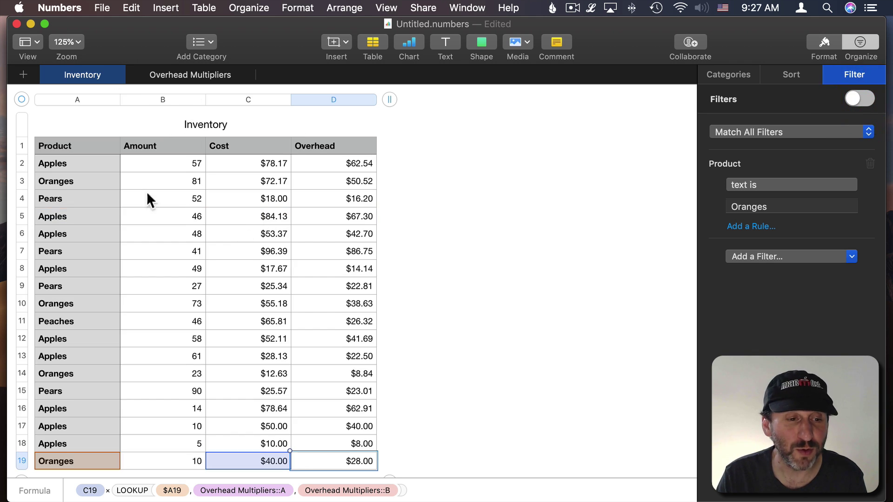
click(334, 161)
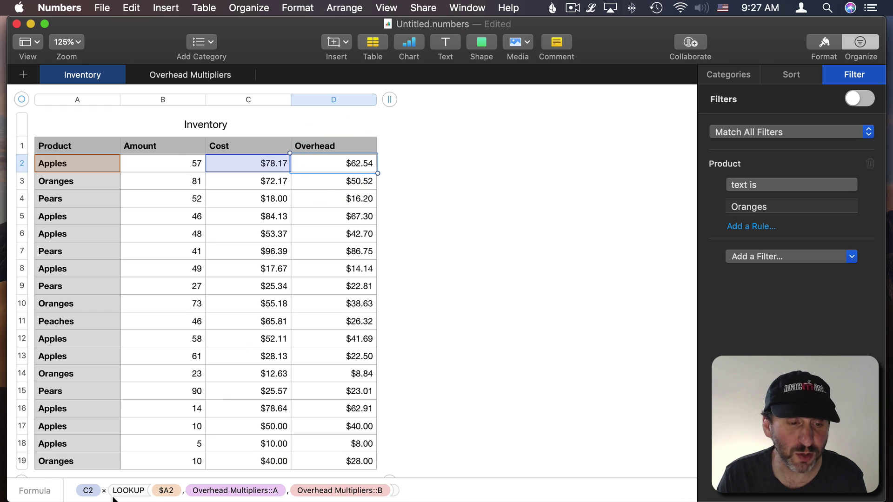
click(196, 76)
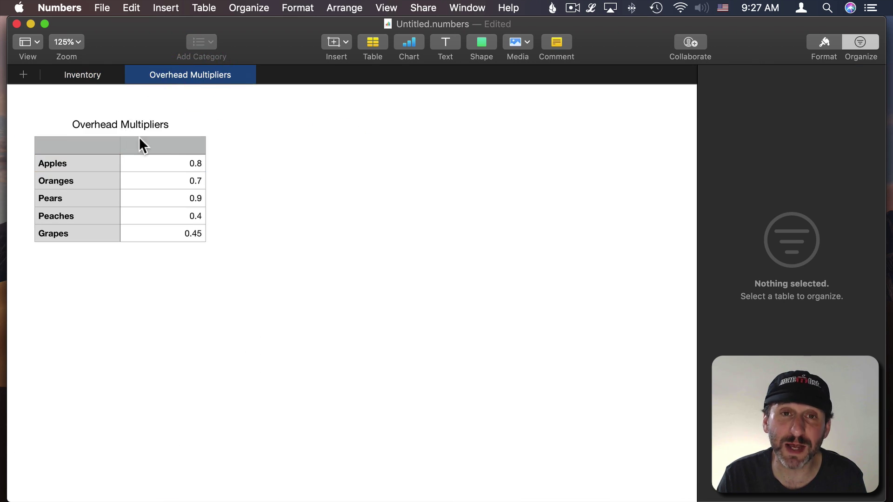
click(90, 74)
double_click(313, 146)
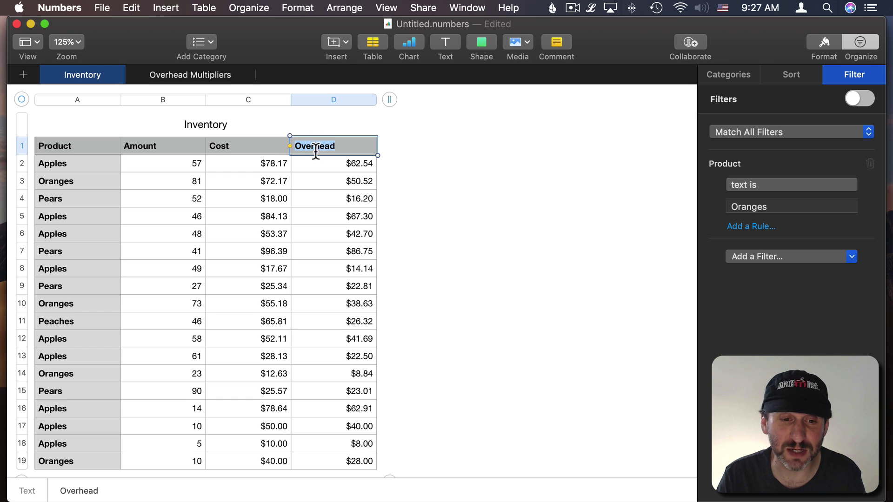
- Link the Overhead header text to the Overhead Multipliers sheet and follow the link
click(309, 146)
click(298, 7)
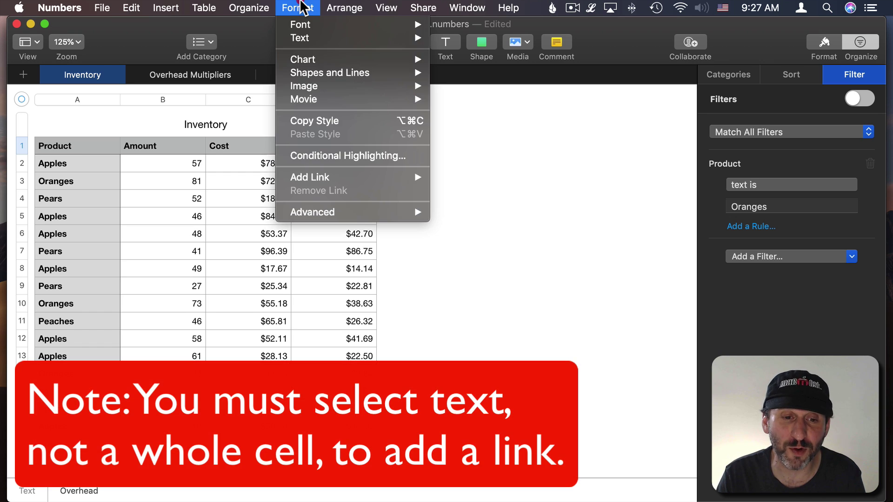
mouse_move(324, 174)
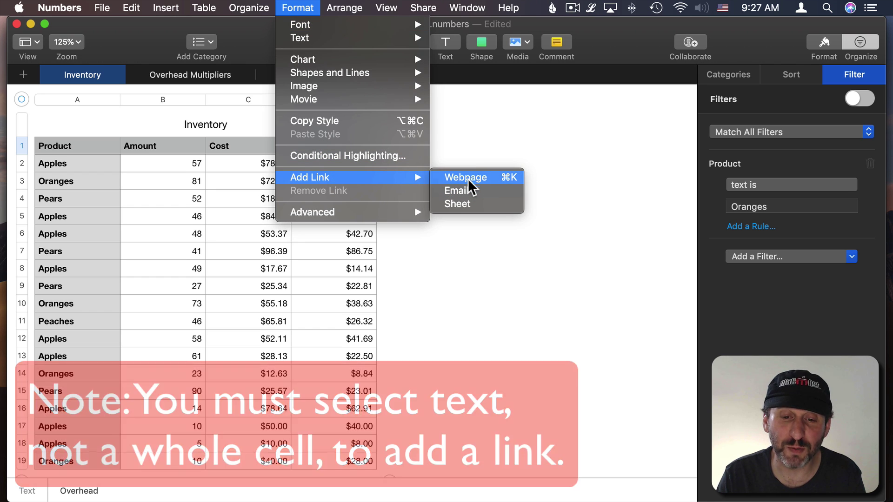
click(468, 206)
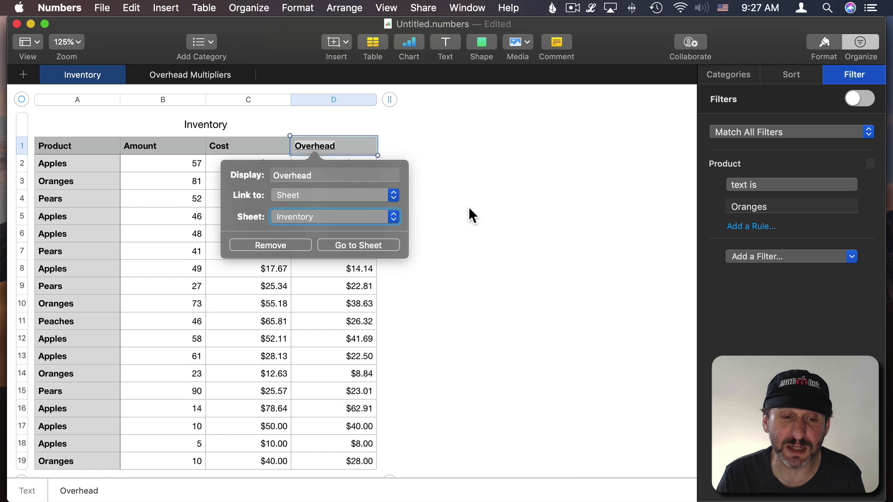
click(300, 213)
click(305, 227)
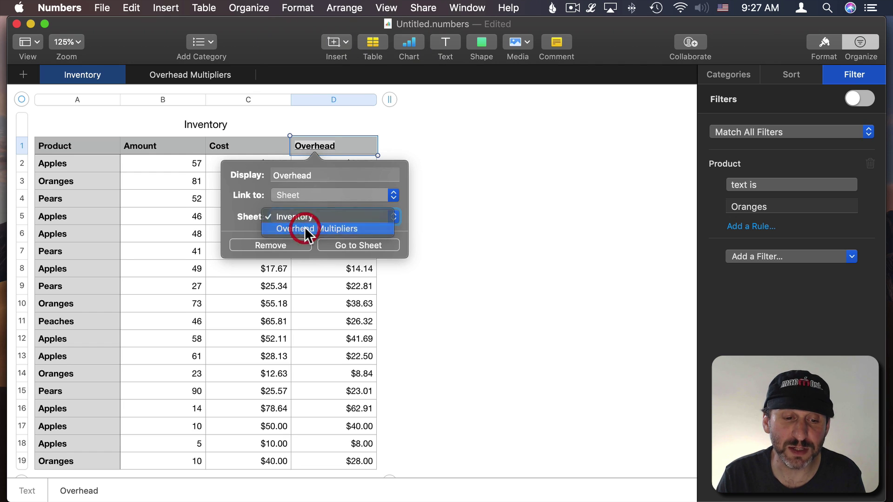
click(480, 213)
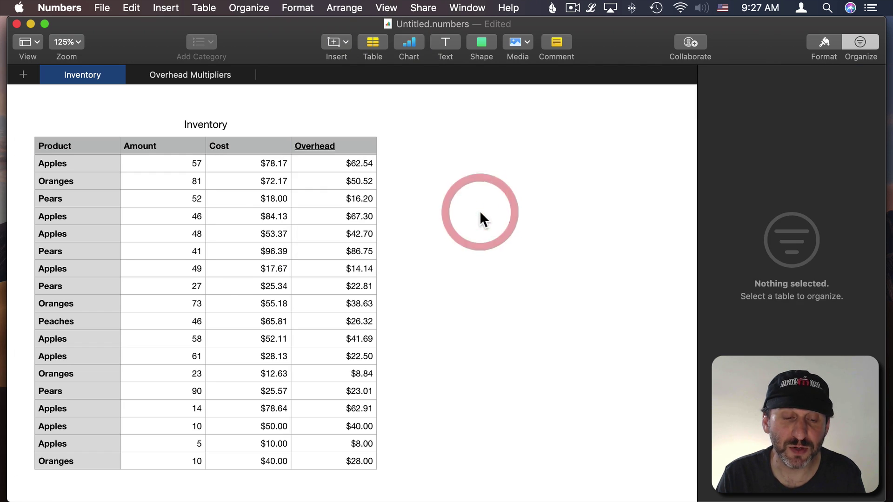
click(313, 145)
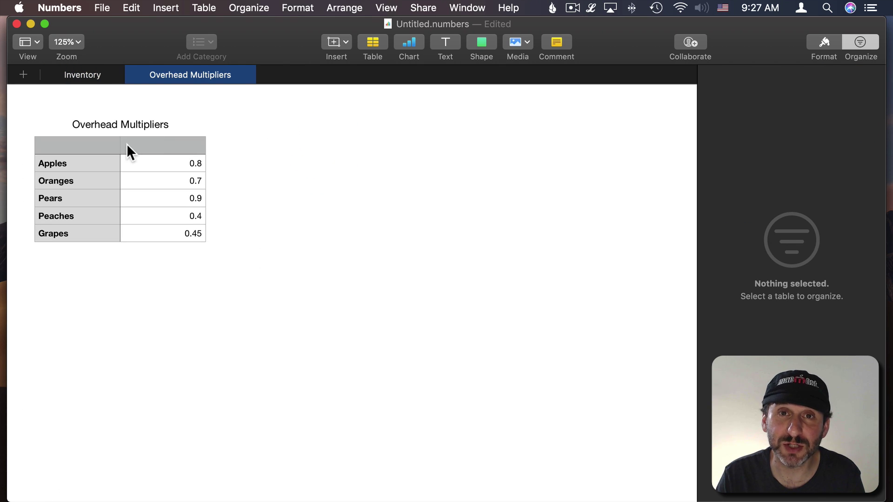
- Return to the Inventory sheet
click(88, 75)
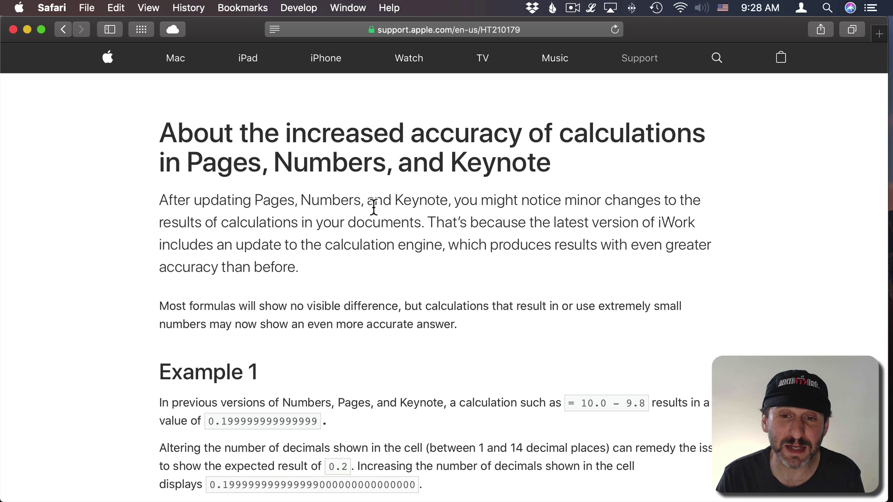
scroll(369, 307, down, 5)
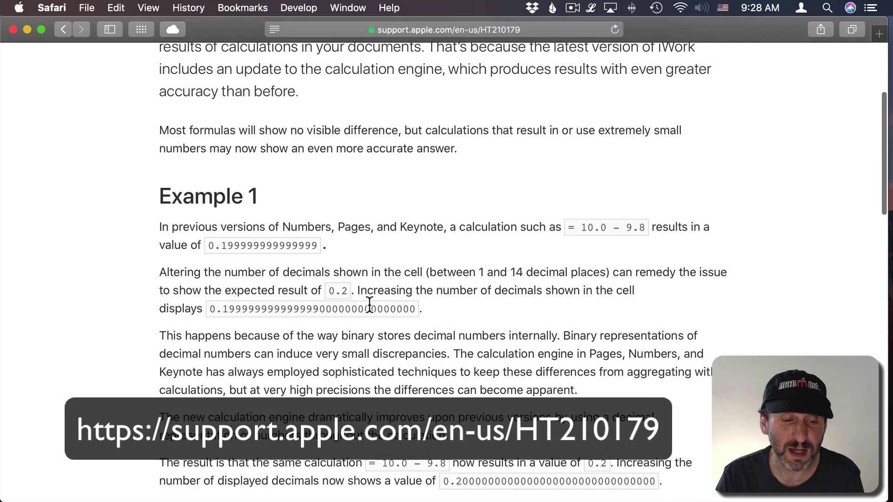
drag(208, 215, 313, 209)
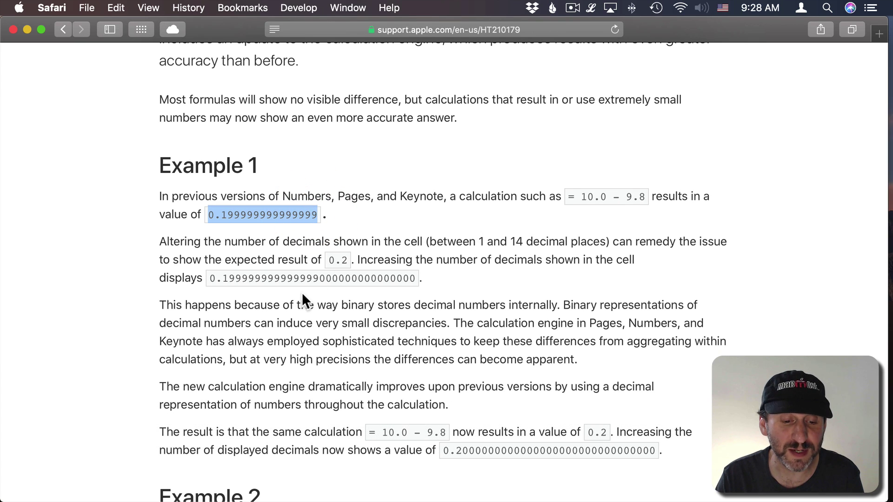
scroll(302, 295, down, 6)
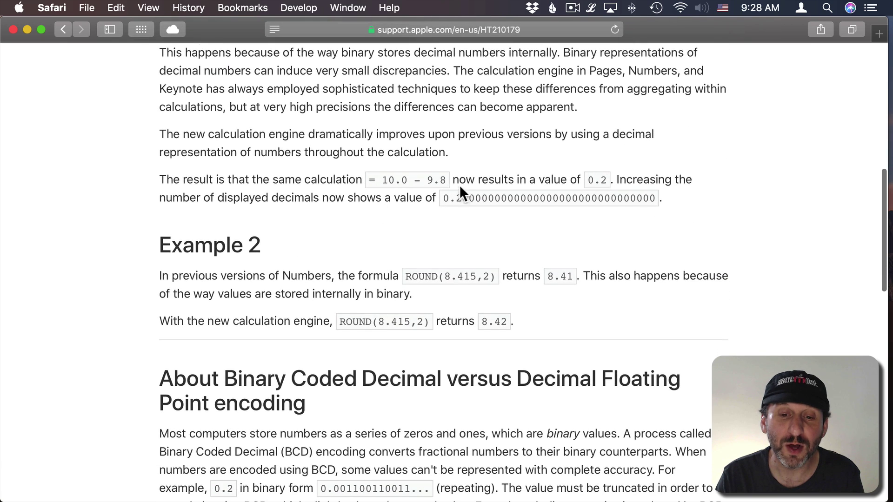
drag(441, 198, 657, 190)
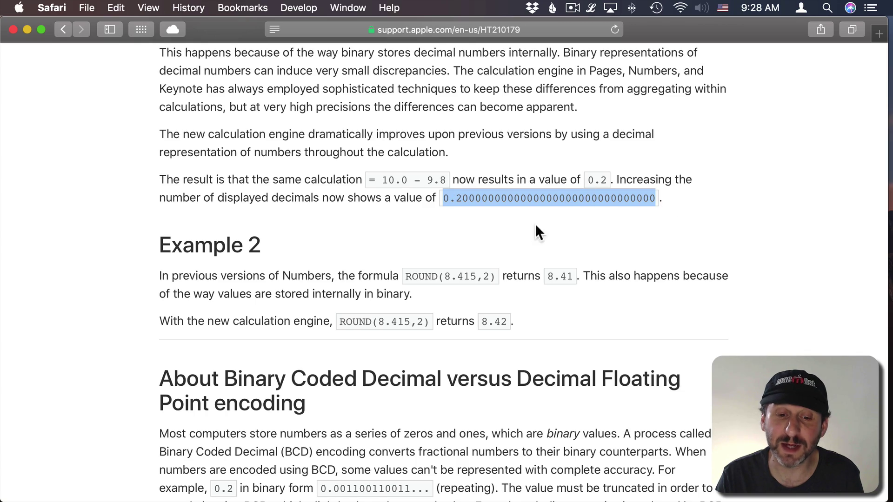
scroll(451, 261, down, 5)
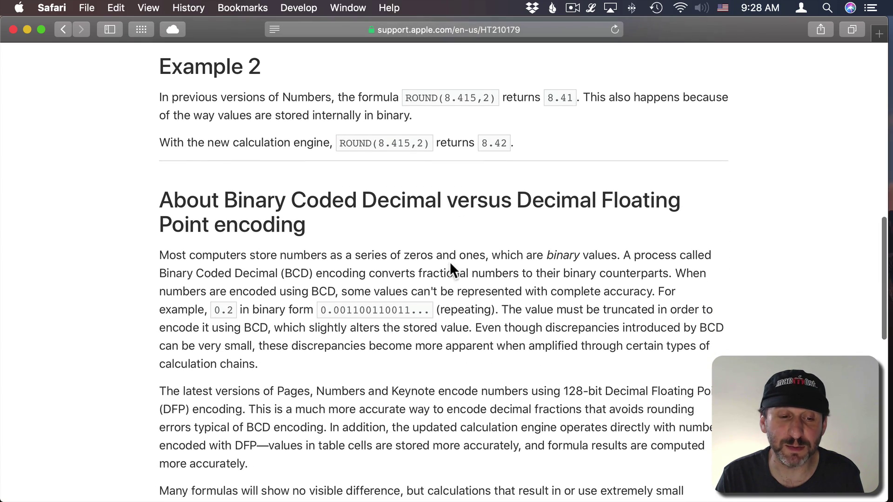
scroll(451, 264, up, 15)
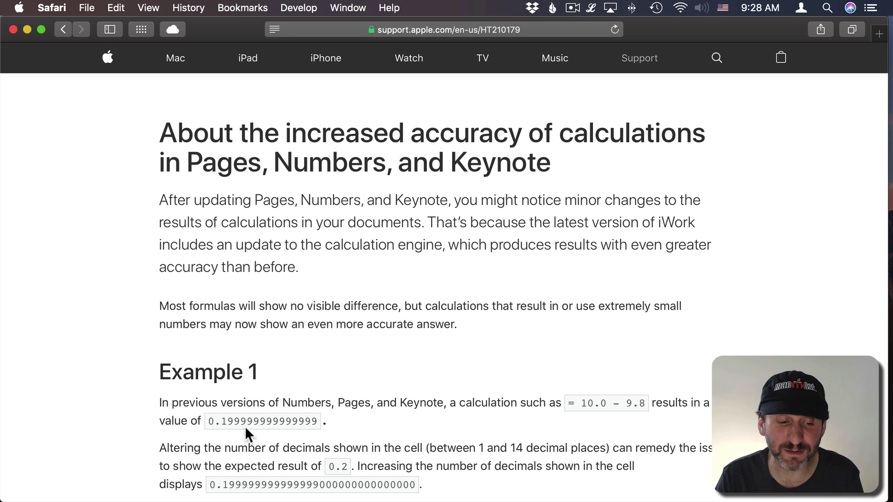
- Highlight the repeating 9s in Example 1's old result 0.199999999999999
drag(221, 421, 321, 421)
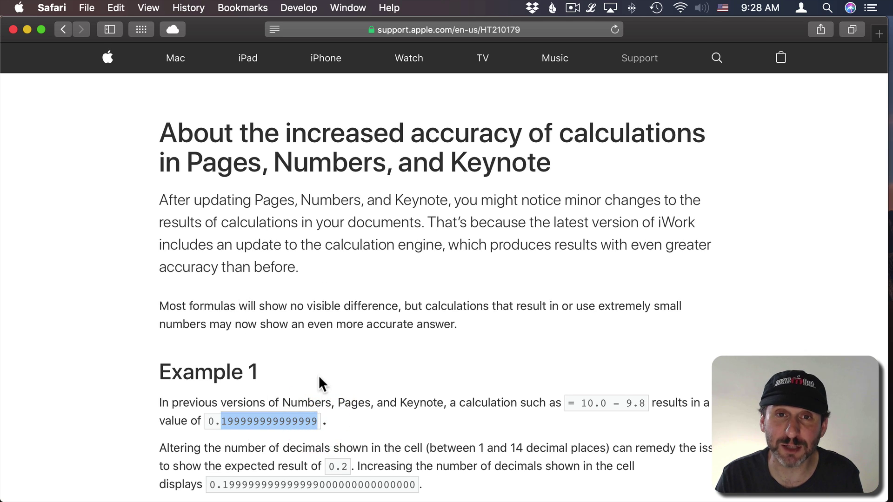